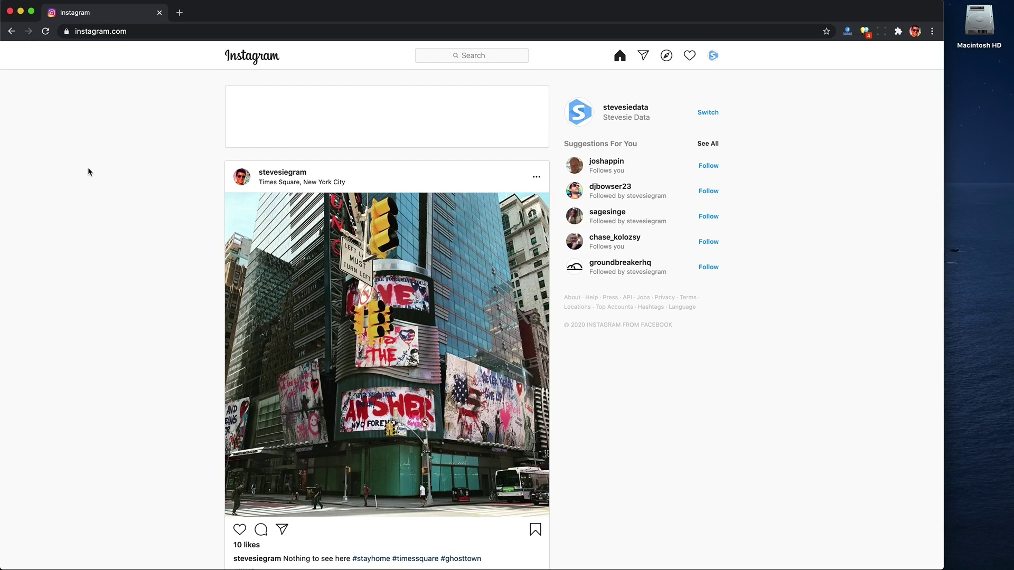
- Open Chrome's developer tools on the Instagram page through Inspect
{"action": "right_click", "coordinate": [88, 169]}
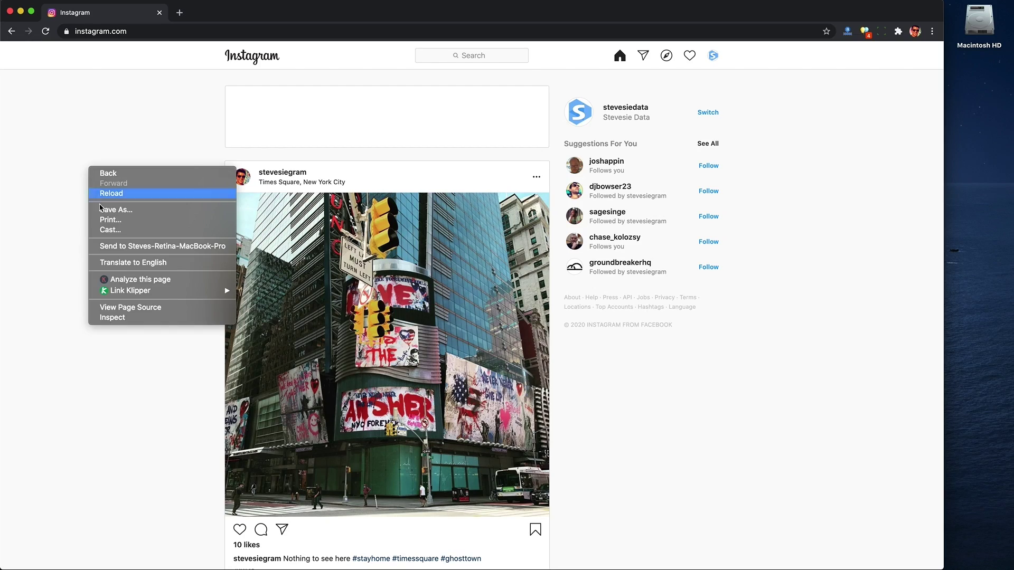
{"action": "left_click", "coordinate": [128, 317]}
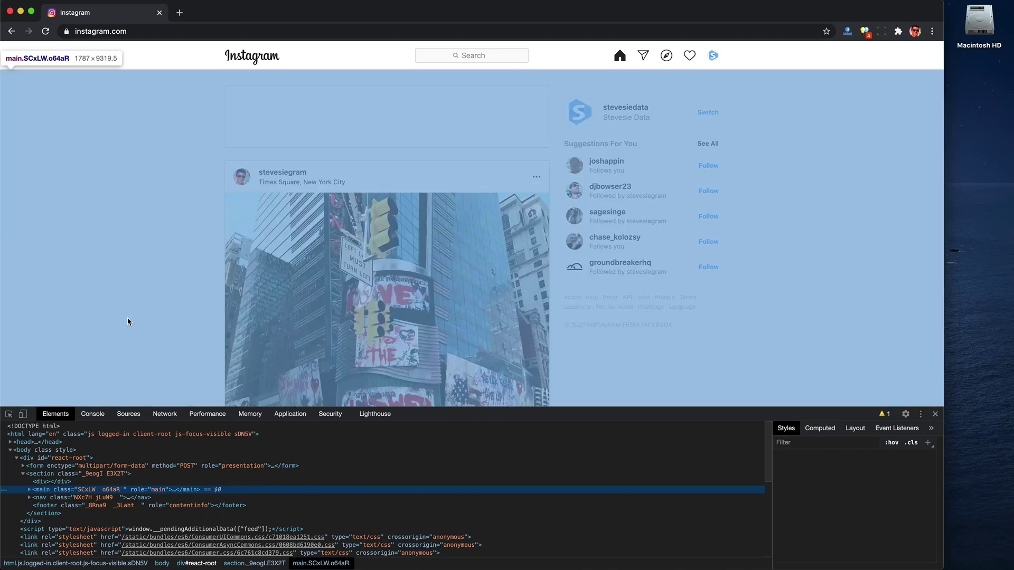
{"action": "left_click", "coordinate": [128, 310]}
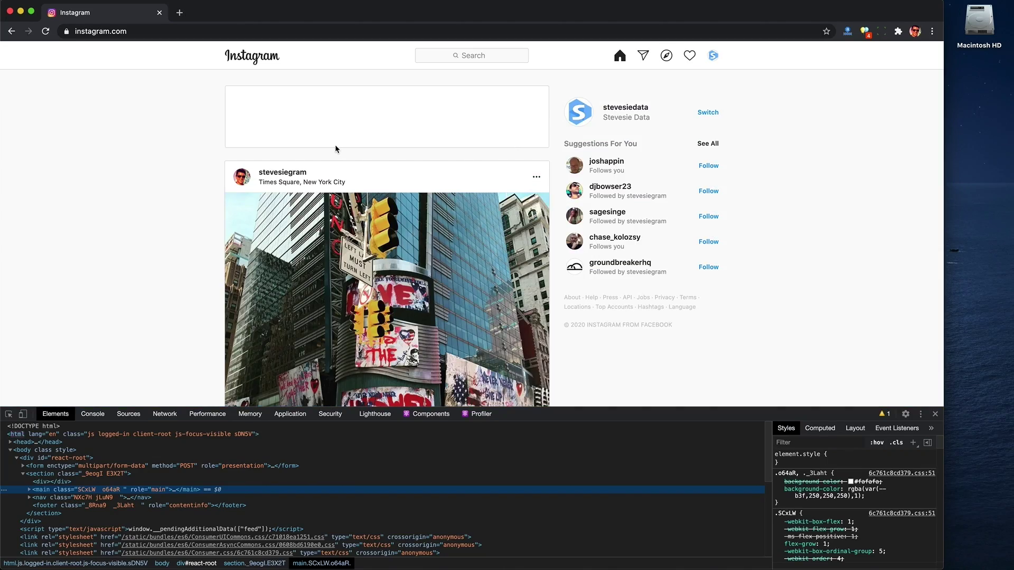
- Go to the stevesiedata profile and scroll through its 158-follower list
{"action": "left_click", "coordinate": [612, 112]}
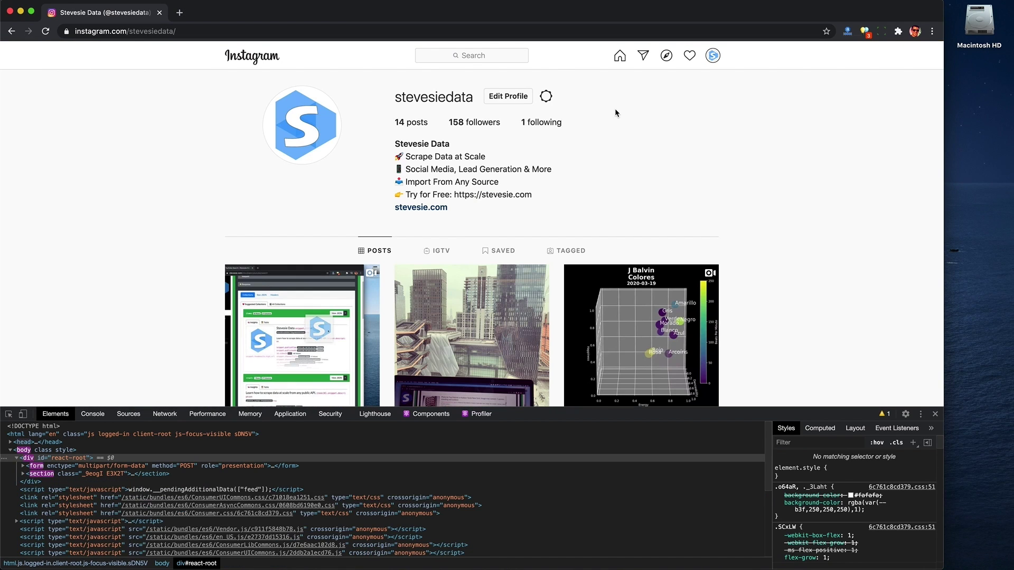
{"action": "left_click", "coordinate": [474, 125]}
{"action": "scroll", "coordinate": [490, 171], "scroll_direction": "down", "scroll_amount": 20}
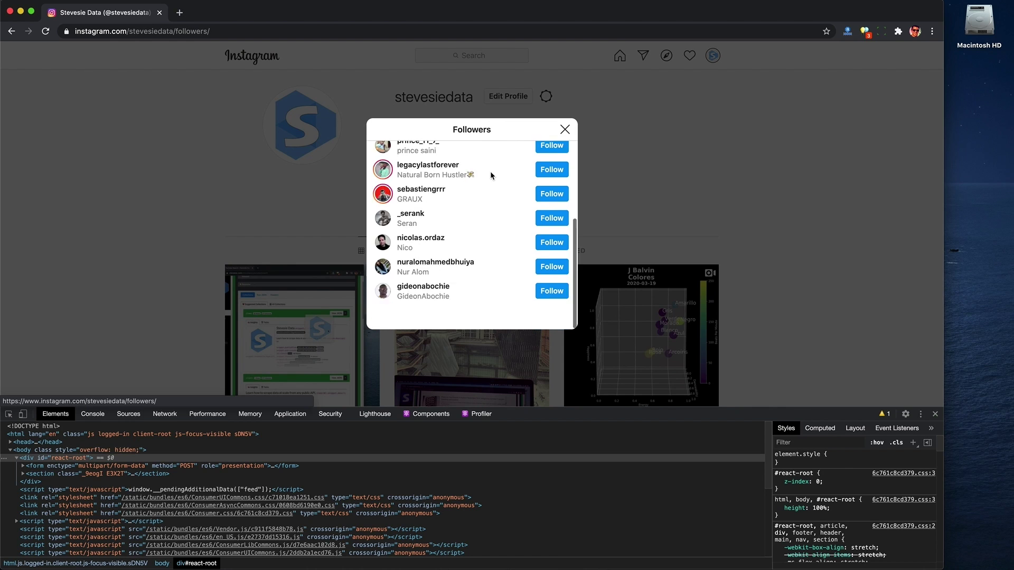
{"action": "scroll", "coordinate": [490, 171], "scroll_direction": "down", "scroll_amount": 10}
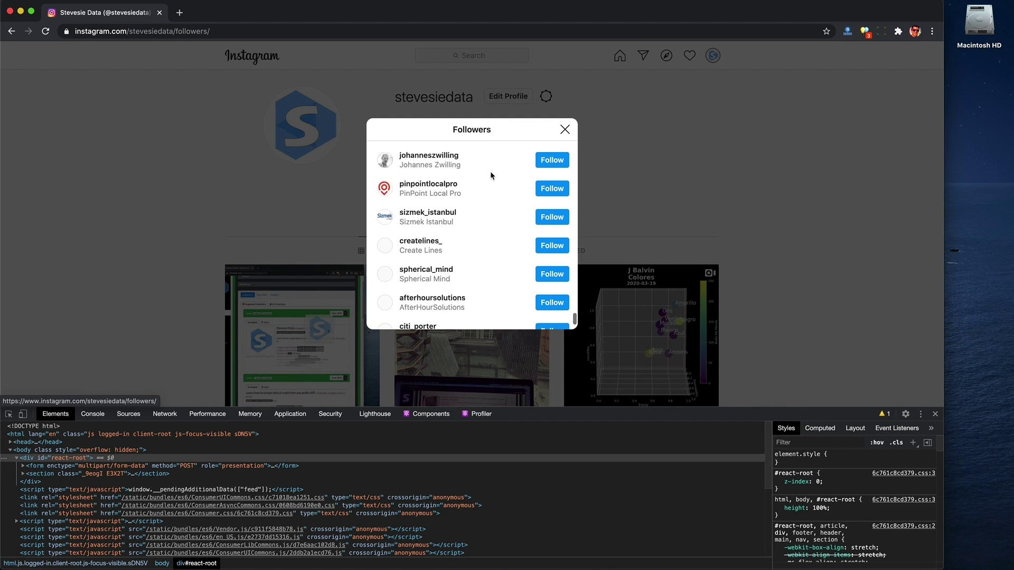
{"action": "left_click", "coordinate": [564, 129]}
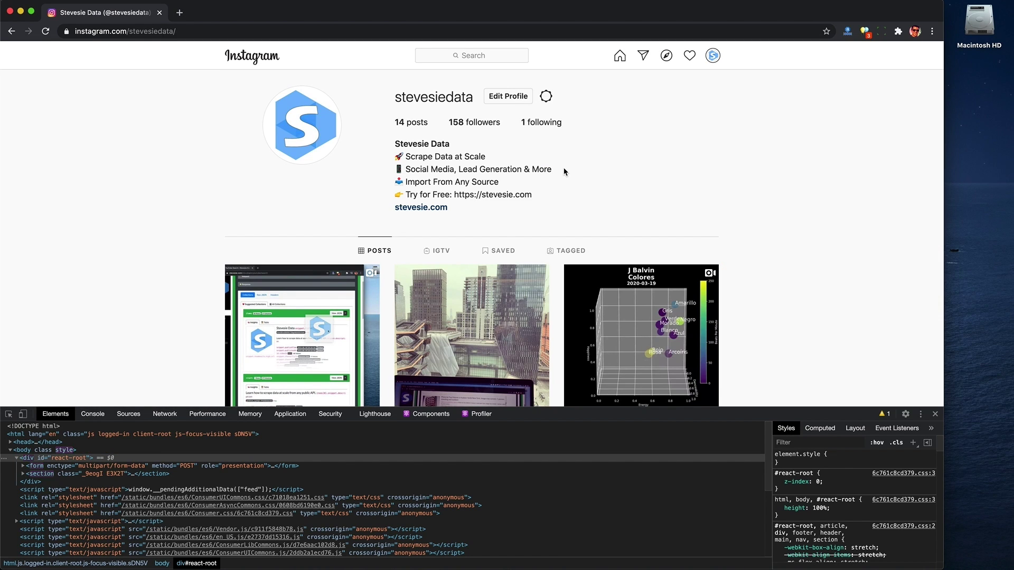
{"action": "scroll", "coordinate": [334, 146], "scroll_direction": "down", "scroll_amount": 5}
- Step through the profile's posts, then show the DevTools Network request log
{"action": "left_click", "coordinate": [310, 132]}
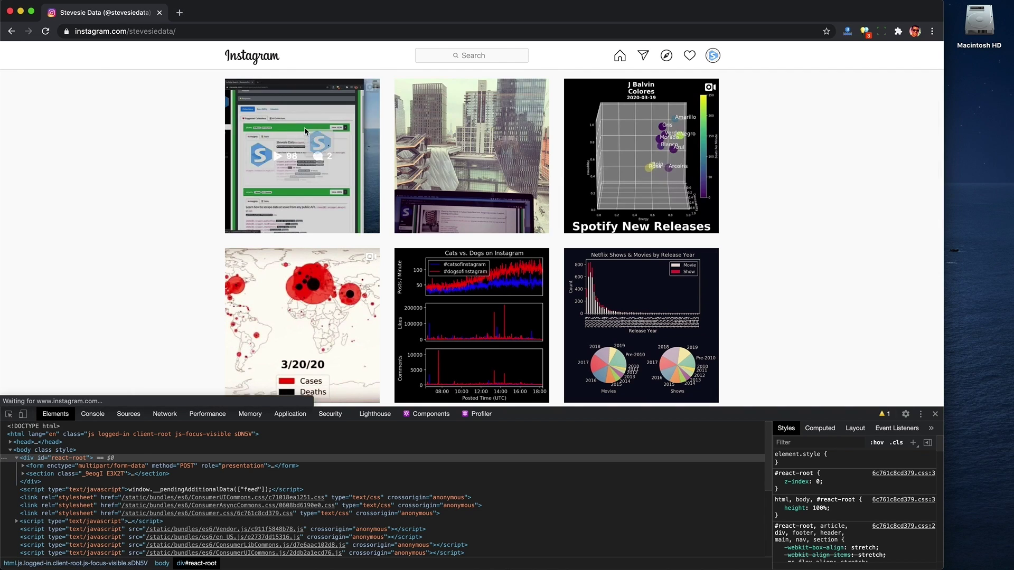
{"action": "left_click", "coordinate": [729, 224]}
{"action": "left_click", "coordinate": [729, 225]}
{"action": "left_click", "coordinate": [729, 224]}
{"action": "left_click", "coordinate": [729, 225]}
{"action": "left_click", "coordinate": [729, 225]}
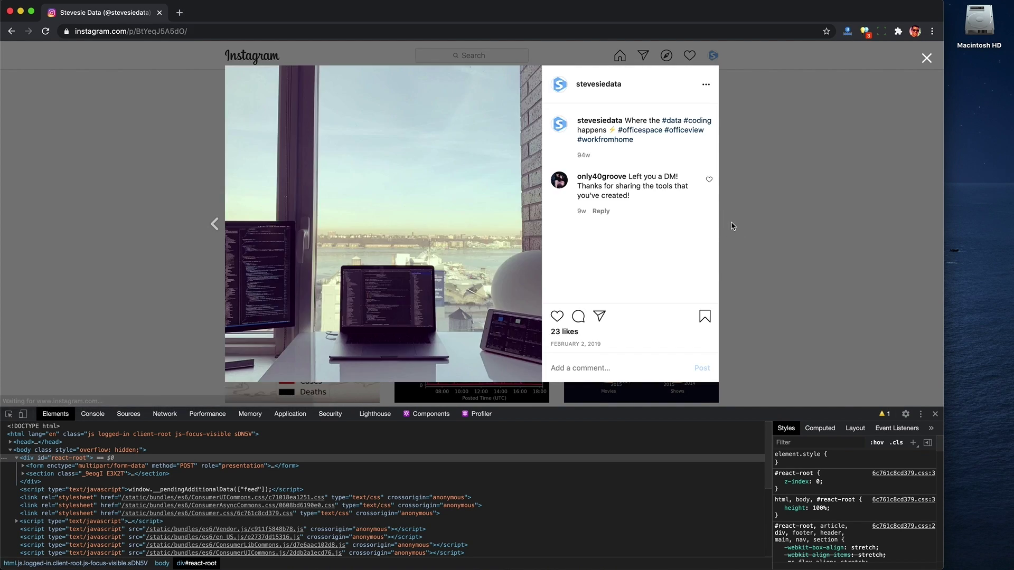
{"action": "left_click", "coordinate": [730, 226]}
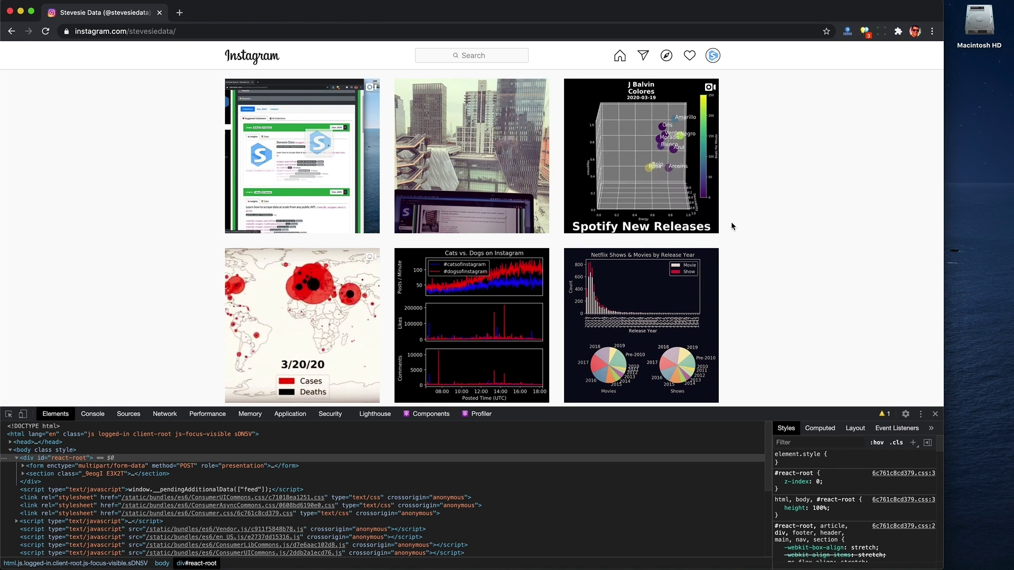
{"action": "left_click", "coordinate": [164, 414]}
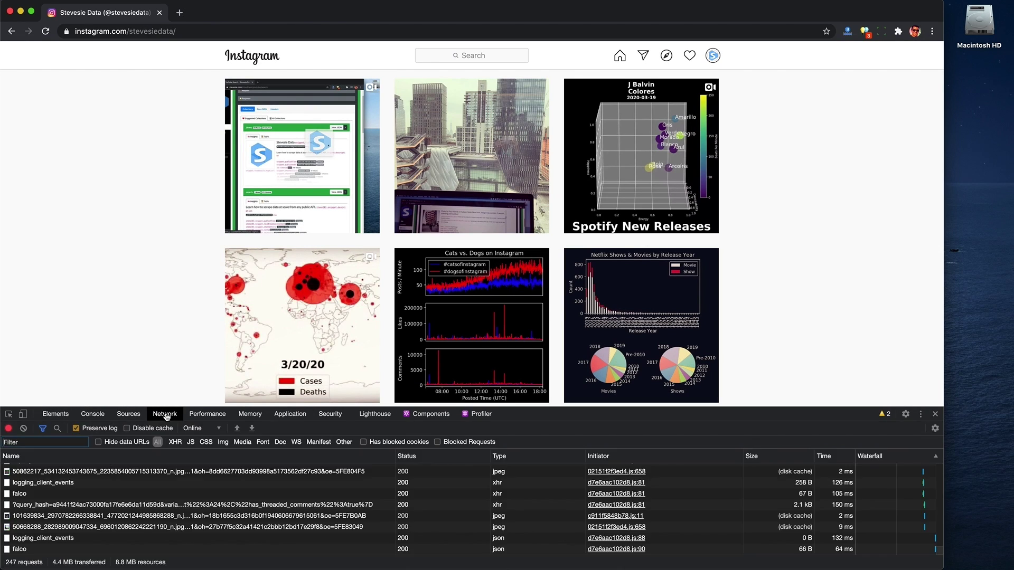
{"action": "left_click", "coordinate": [252, 428]}
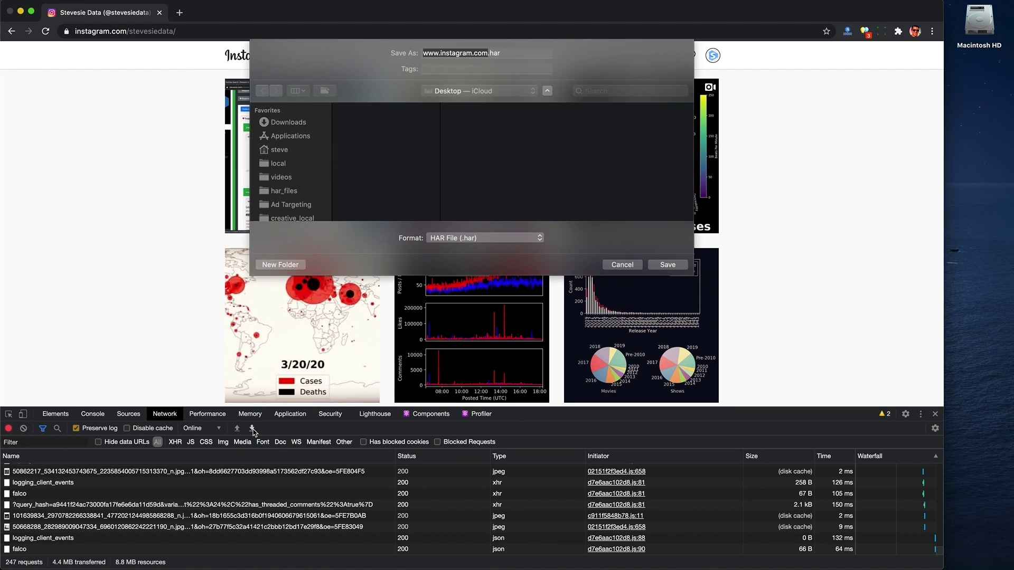
{"action": "left_click", "coordinate": [667, 265]}
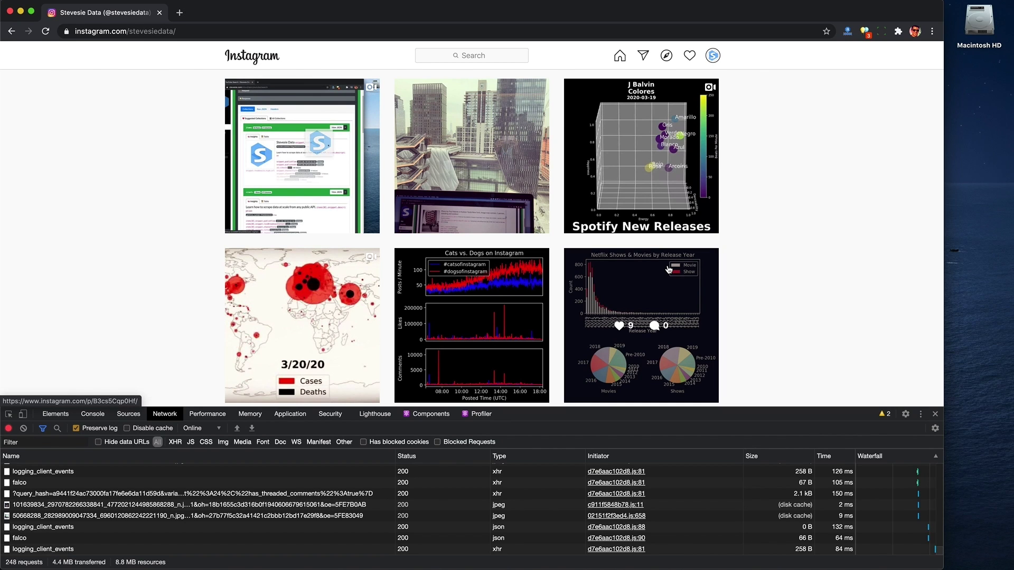
{"action": "left_click", "coordinate": [980, 84]}
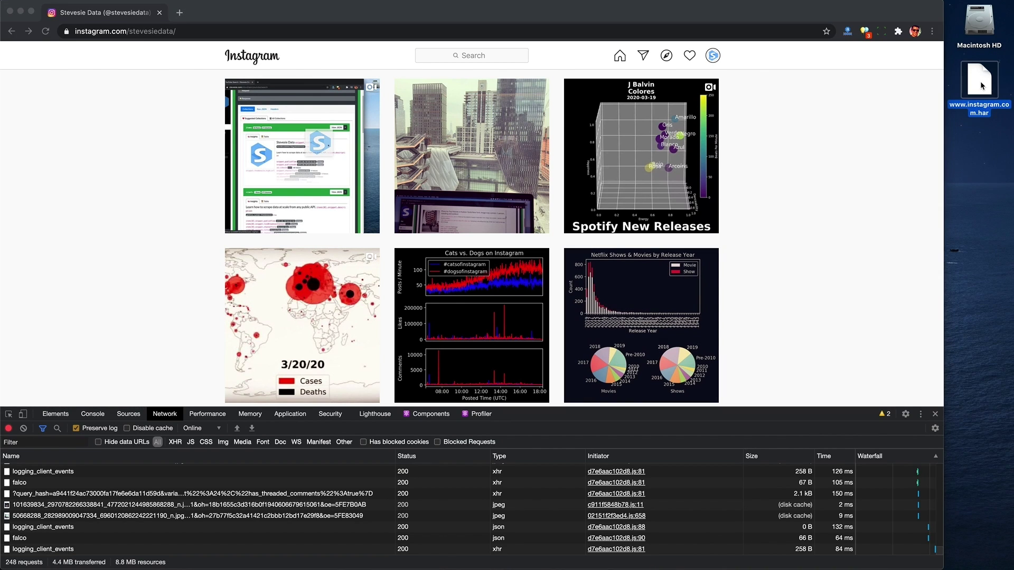
{"action": "key", "text": "space"}
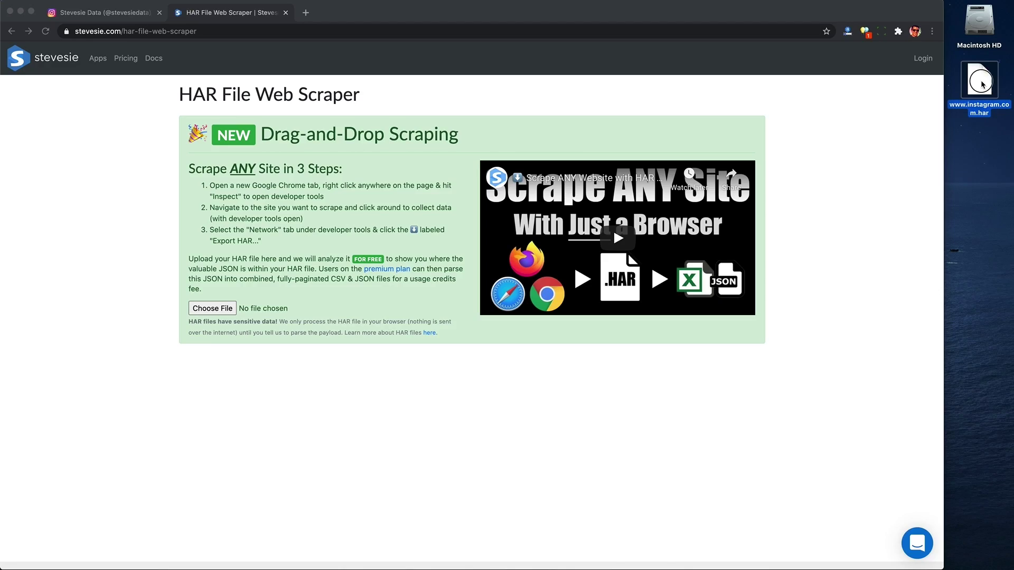
{"action": "left_click_drag", "start_coordinate": [984, 94], "coordinate": [837, 143]}
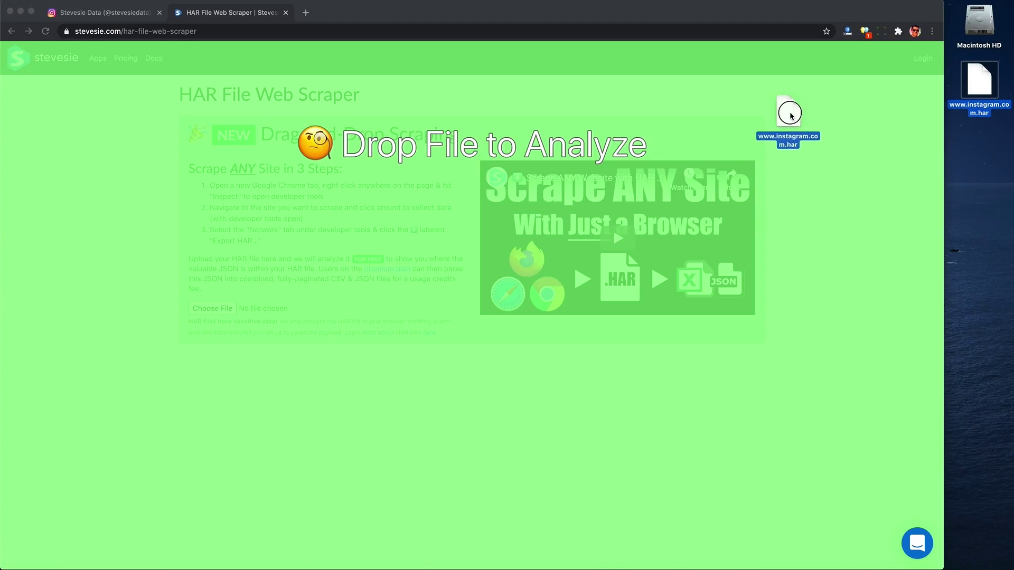
{"action": "left_click_drag", "start_coordinate": [790, 113], "coordinate": [790, 112]}
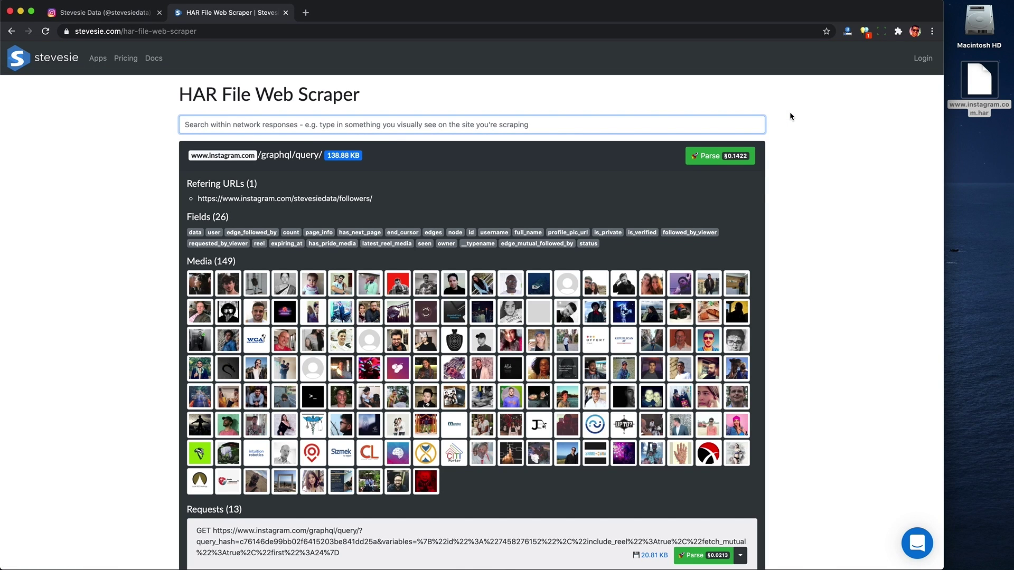
{"action": "scroll", "coordinate": [791, 126], "scroll_direction": "down", "scroll_amount": 5}
{"action": "scroll", "coordinate": [791, 130], "scroll_direction": "down", "scroll_amount": 5}
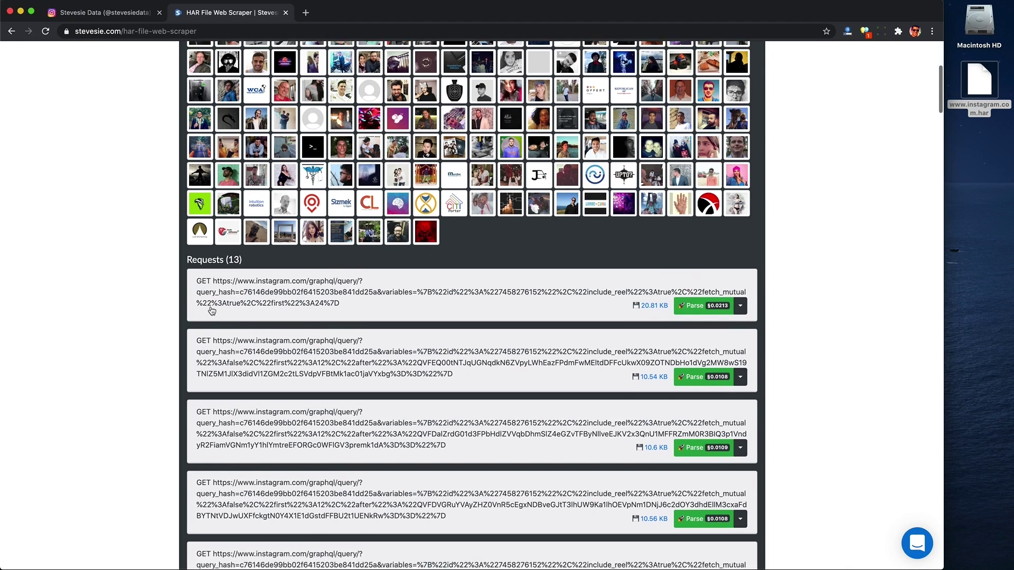
{"action": "scroll", "coordinate": [211, 311], "scroll_direction": "down", "scroll_amount": 20}
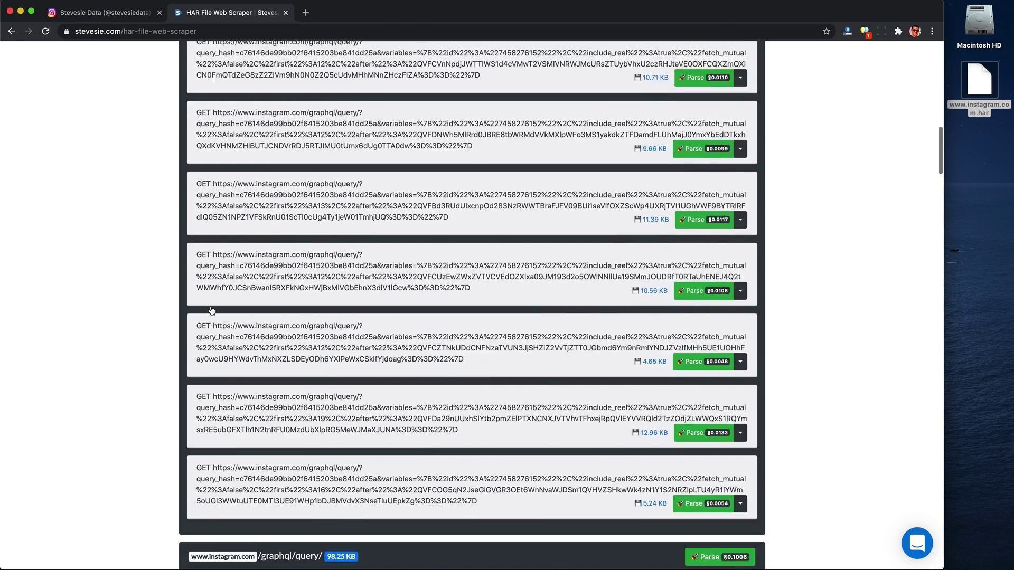
{"action": "scroll", "coordinate": [212, 310], "scroll_direction": "down", "scroll_amount": 20}
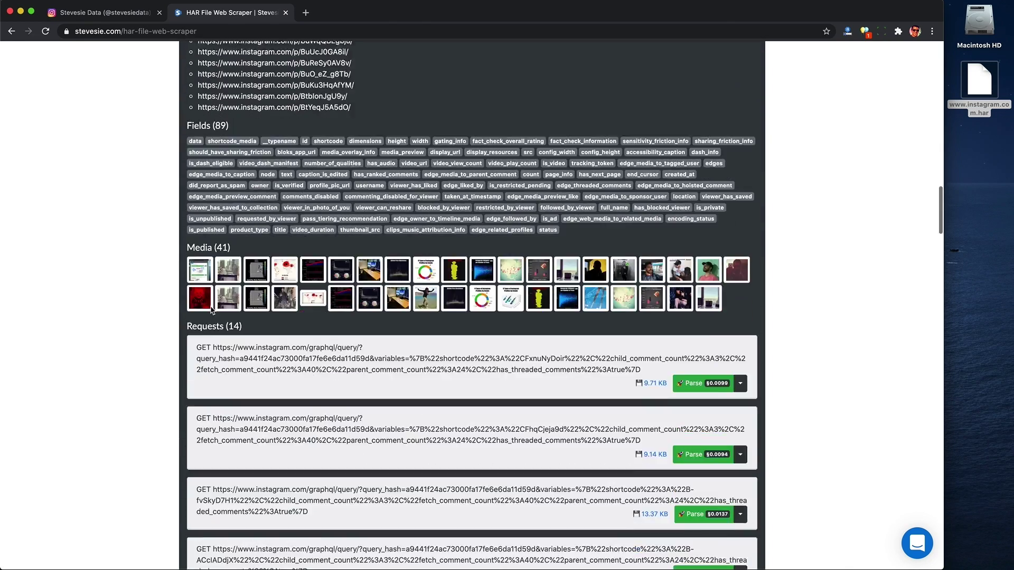
{"action": "scroll", "coordinate": [212, 311], "scroll_direction": "down", "scroll_amount": 17}
{"action": "scroll", "coordinate": [211, 310], "scroll_direction": "down", "scroll_amount": 15}
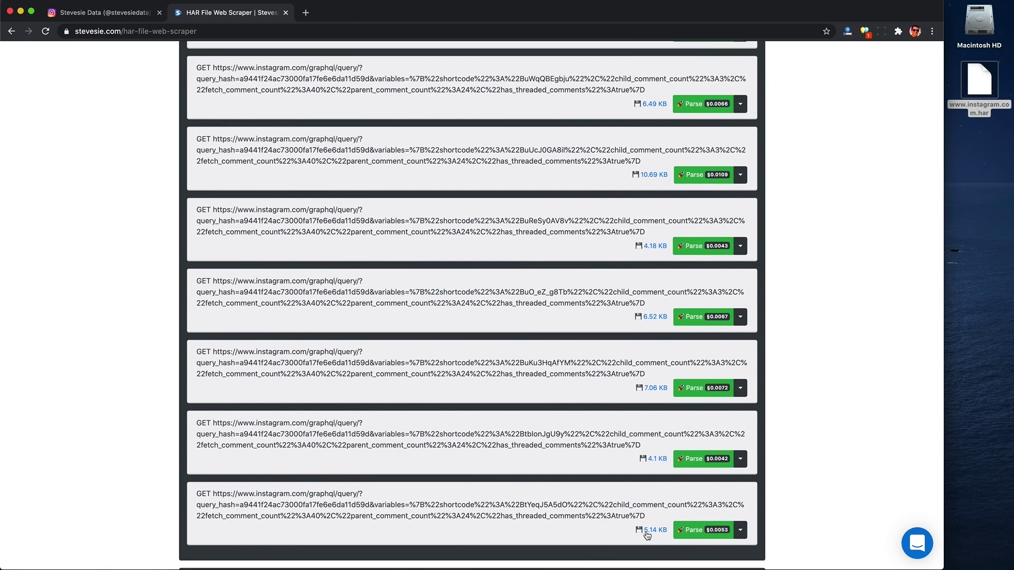
- Download and preview the last request's raw_response.json
{"action": "left_click", "coordinate": [650, 530]}
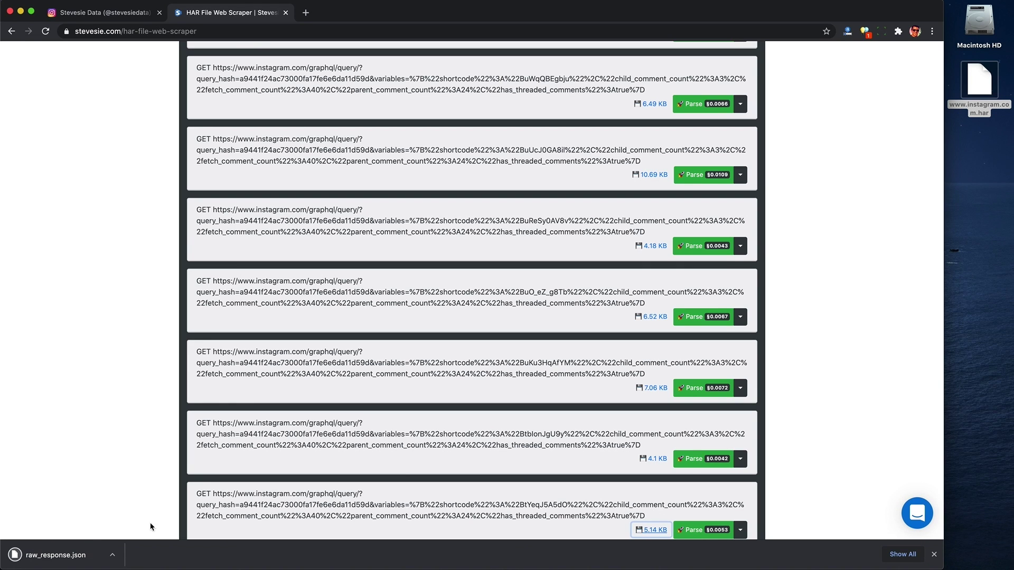
{"action": "left_click", "coordinate": [390, 186]}
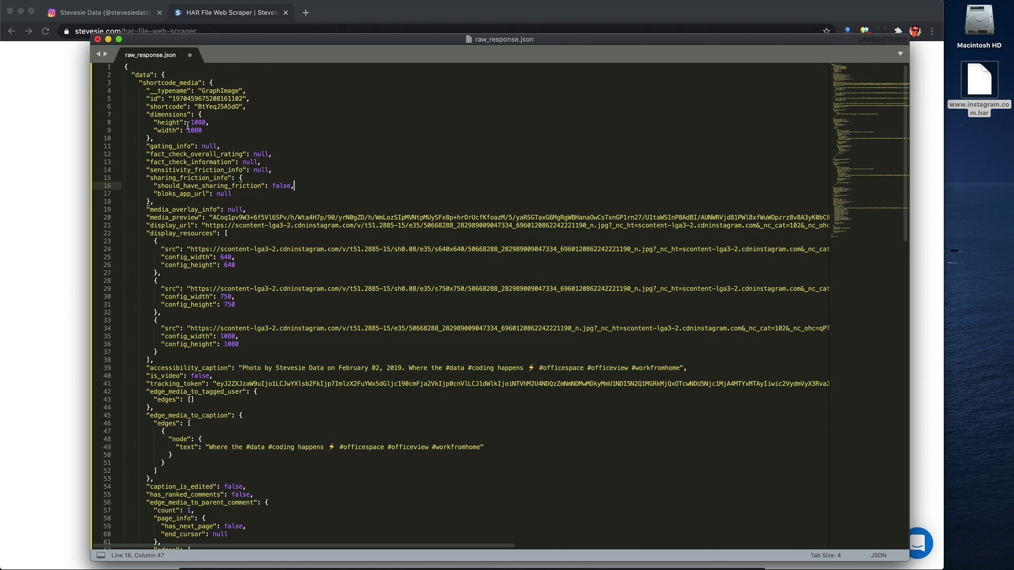
{"action": "key", "text": "super+Tab"}
- Scroll to the followers graphql/query entry and download its raw response
{"action": "scroll", "coordinate": [791, 126], "scroll_direction": "down", "scroll_amount": 5}
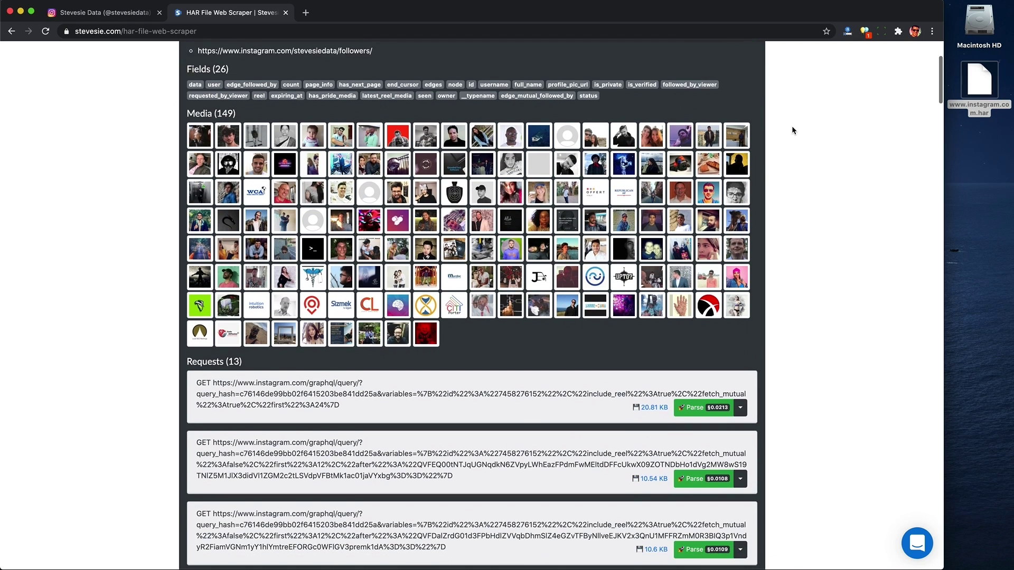
{"action": "scroll", "coordinate": [231, 280], "scroll_direction": "down", "scroll_amount": 2}
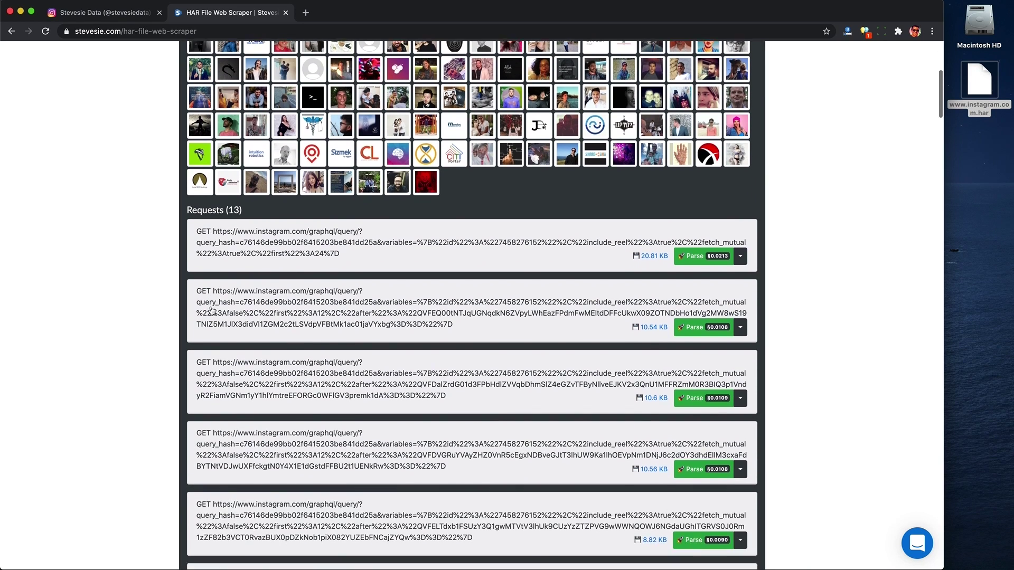
{"action": "scroll", "coordinate": [212, 311], "scroll_direction": "down", "scroll_amount": 3}
{"action": "scroll", "coordinate": [211, 310], "scroll_direction": "down", "scroll_amount": 10}
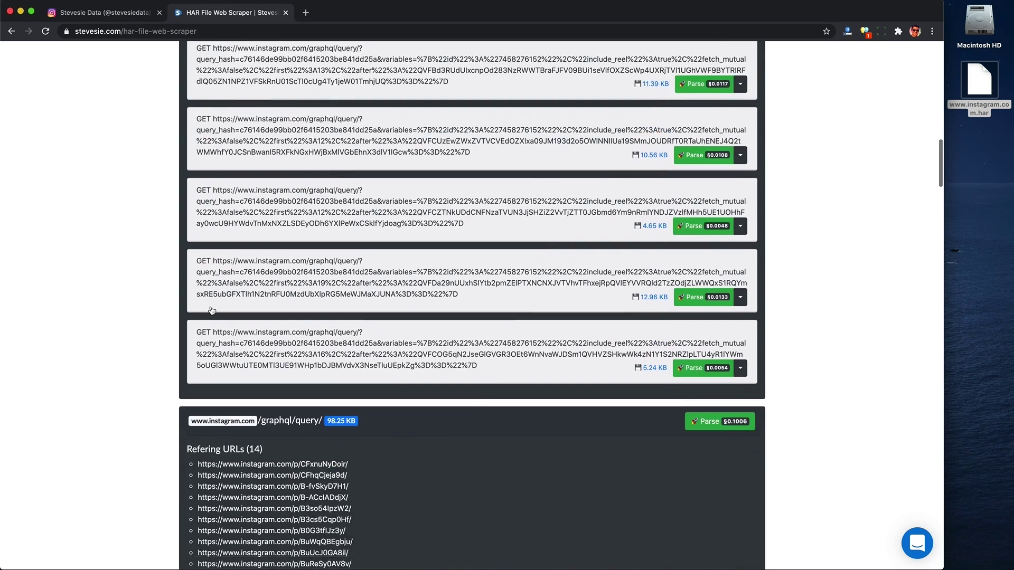
{"action": "scroll", "coordinate": [212, 310], "scroll_direction": "down", "scroll_amount": 15}
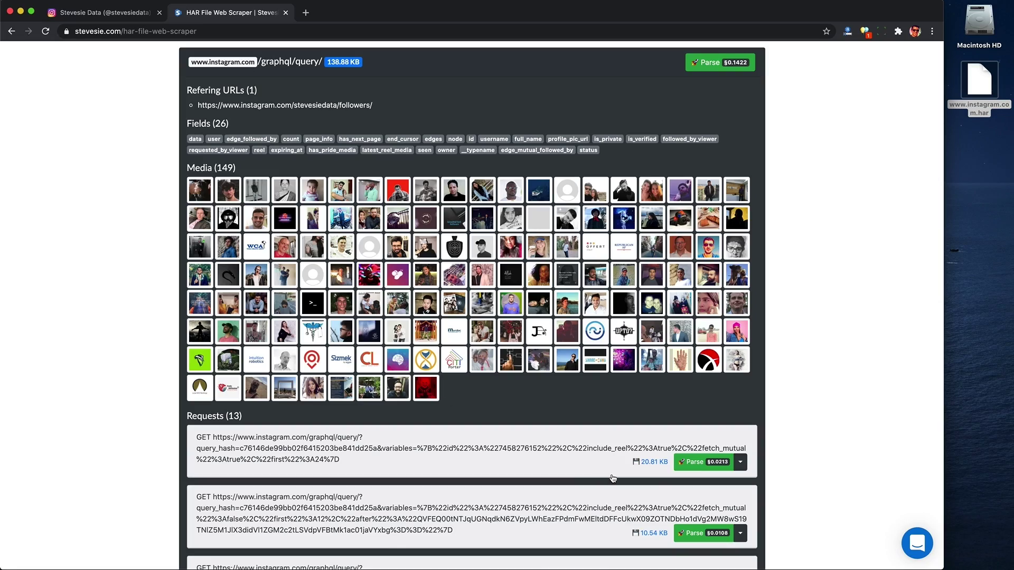
{"action": "left_click", "coordinate": [658, 463]}
- Scroll through the 20.81 KB followers response JSON in Sublime Text
{"action": "scroll", "coordinate": [207, 172], "scroll_direction": "down", "scroll_amount": 10}
{"action": "scroll", "coordinate": [207, 172], "scroll_direction": "down", "scroll_amount": 15}
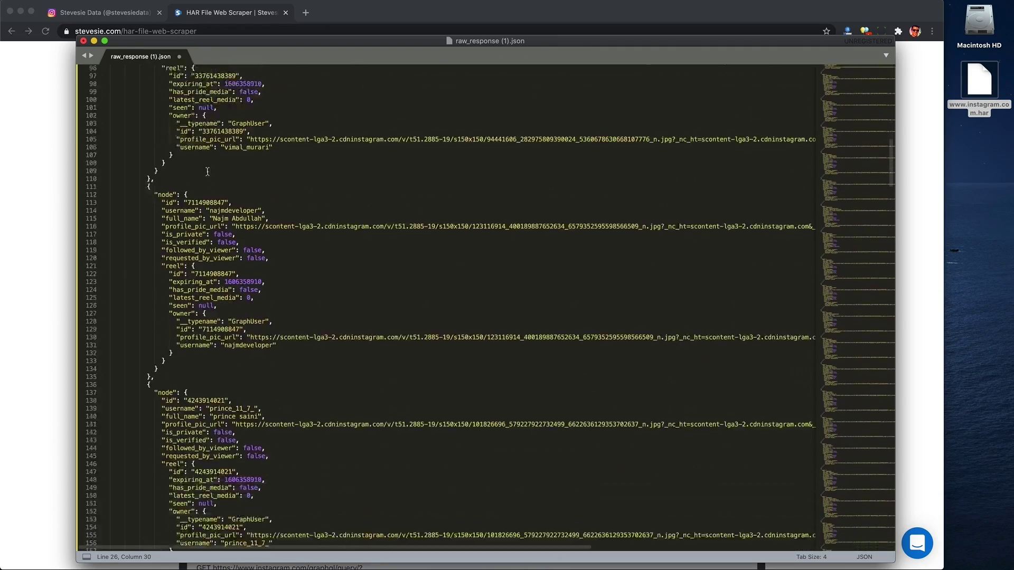
{"action": "scroll", "coordinate": [207, 172], "scroll_direction": "down", "scroll_amount": 20}
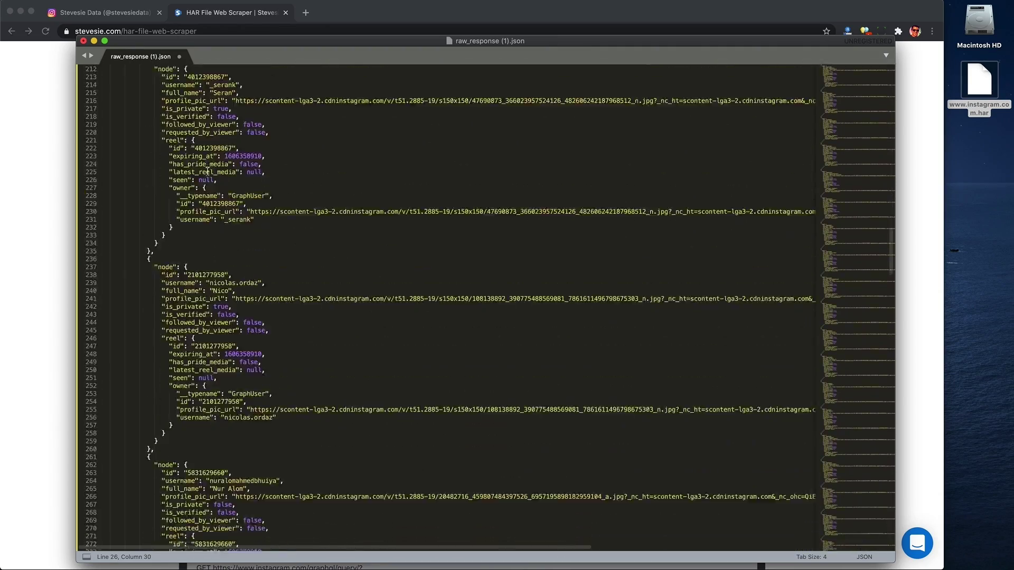
{"action": "scroll", "coordinate": [207, 172], "scroll_direction": "down", "scroll_amount": 15}
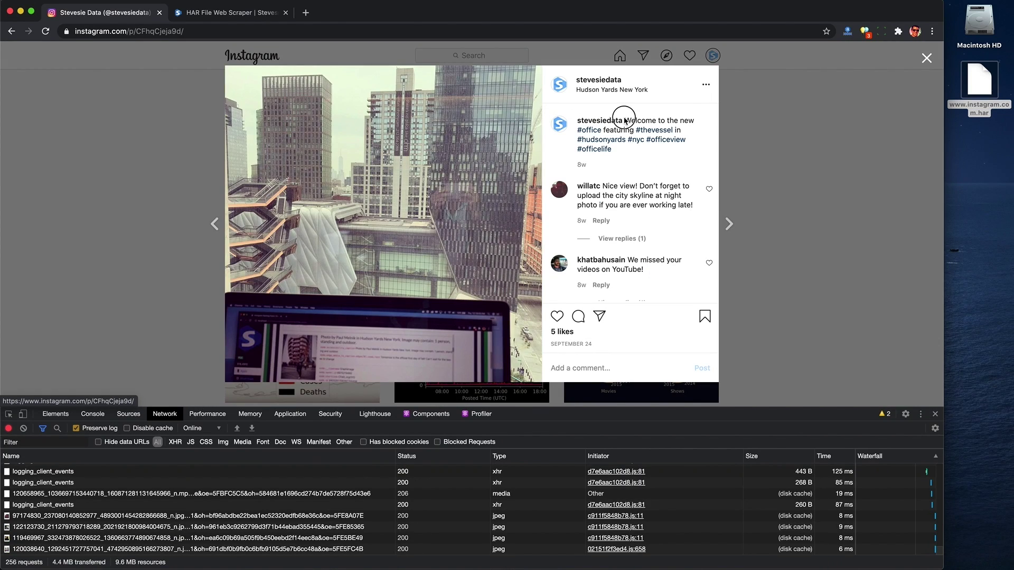
- Search the scraper for 'Welcome to the new' and download the matching 9.14 KB response
{"action": "left_click", "coordinate": [228, 13]}
{"action": "type", "text": "Welcome to the new"}
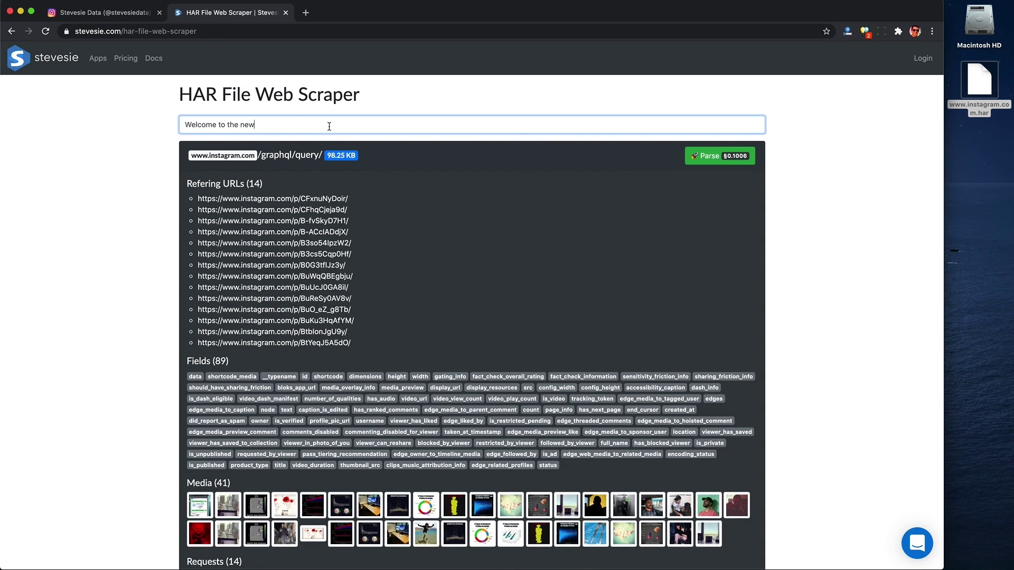
{"action": "scroll", "coordinate": [569, 400], "scroll_direction": "down", "scroll_amount": 5}
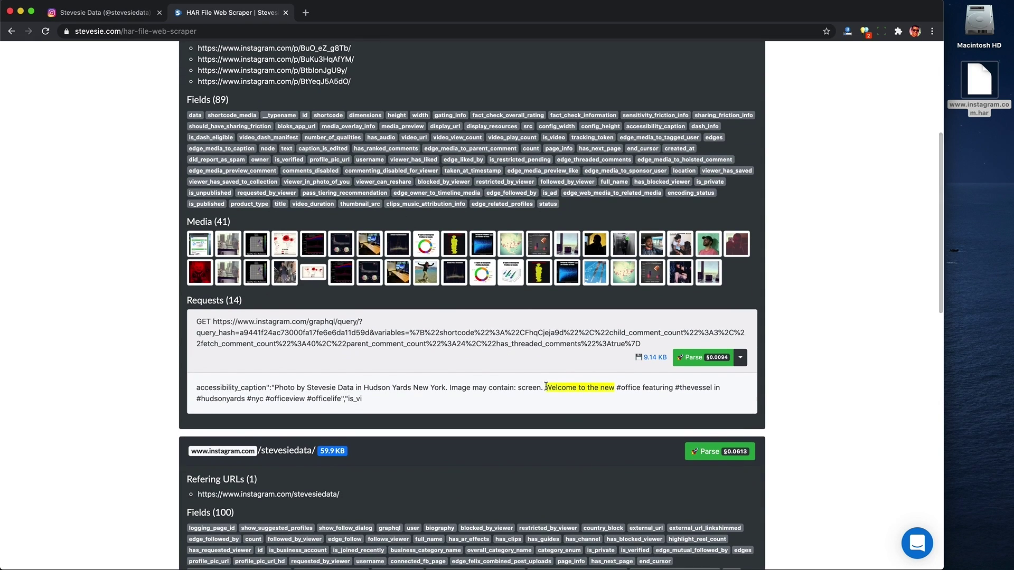
{"action": "left_click", "coordinate": [652, 357]}
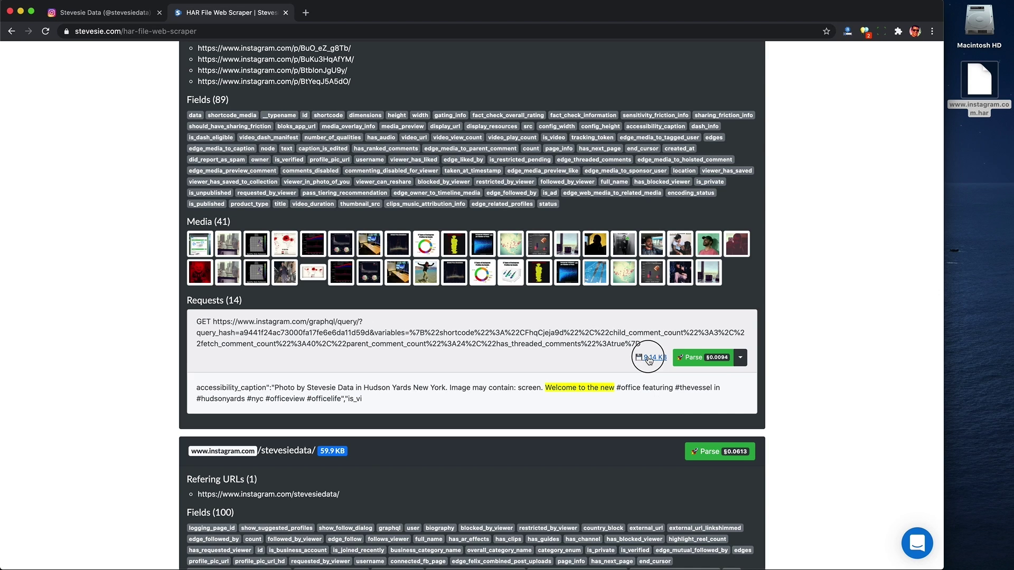
- Find 'Welcome to the new' in the post response and scroll through its comments
{"action": "key", "text": "super+f"}
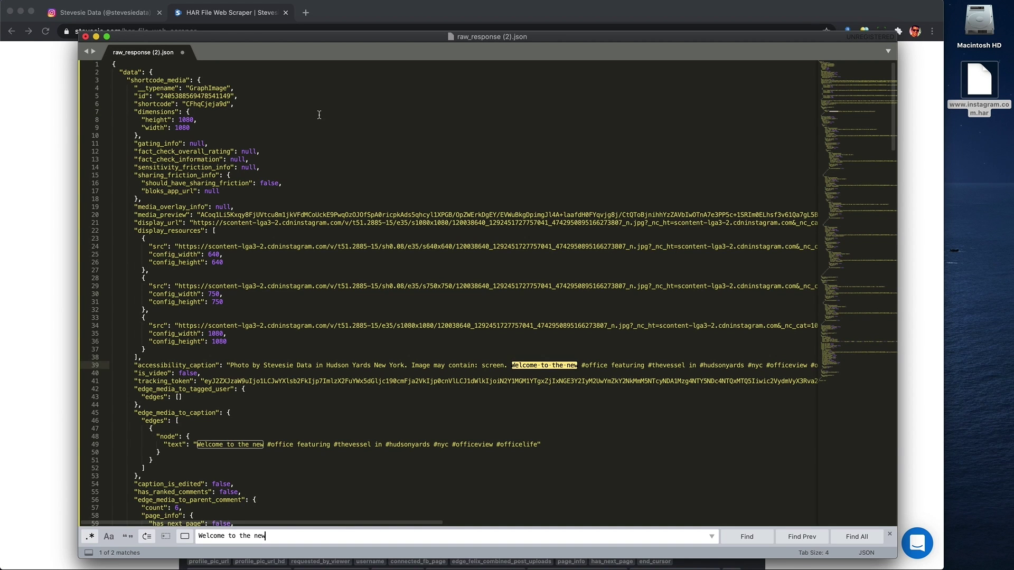
{"action": "left_click_drag", "start_coordinate": [135, 365], "coordinate": [159, 390]}
{"action": "left_click", "coordinate": [164, 396]}
{"action": "scroll", "coordinate": [162, 400], "scroll_direction": "down", "scroll_amount": 10}
{"action": "scroll", "coordinate": [162, 401], "scroll_direction": "down", "scroll_amount": 20}
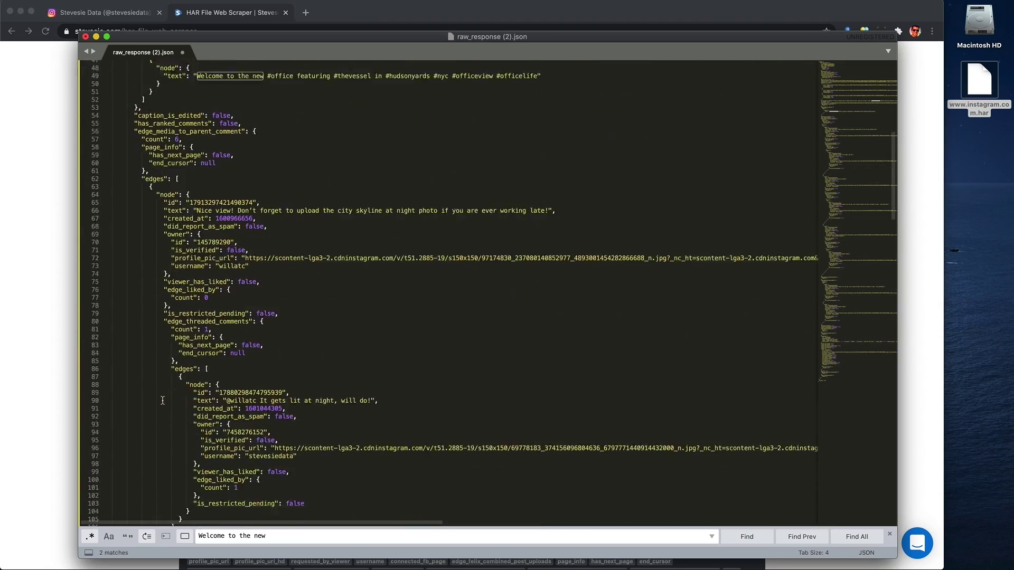
{"action": "scroll", "coordinate": [162, 401], "scroll_direction": "down", "scroll_amount": 5}
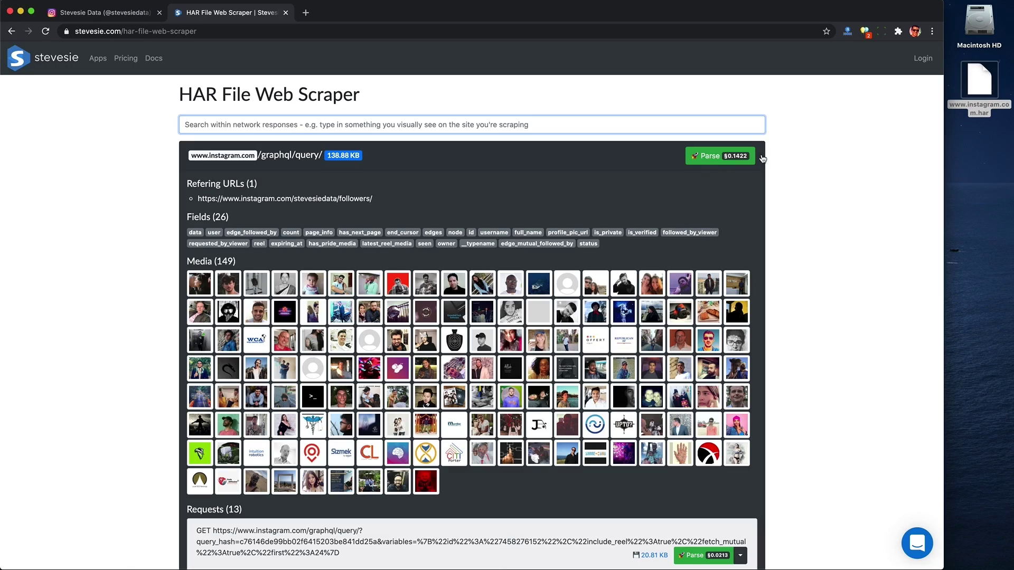
- Parse the followers graphql/query response and scroll the resulting Insights tables
{"action": "left_click", "coordinate": [728, 158]}
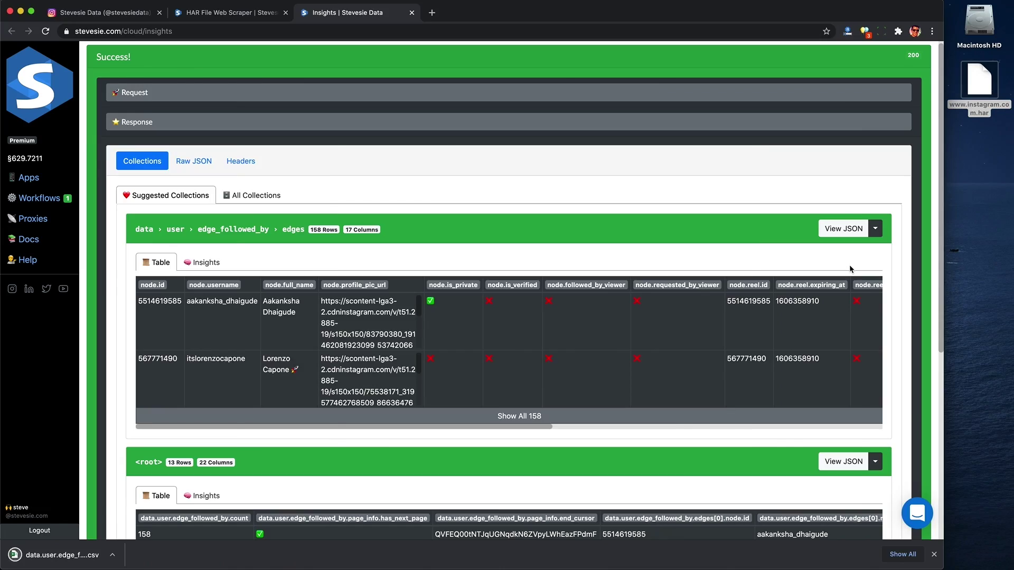
{"action": "scroll", "coordinate": [232, 177], "scroll_direction": "down", "scroll_amount": 18}
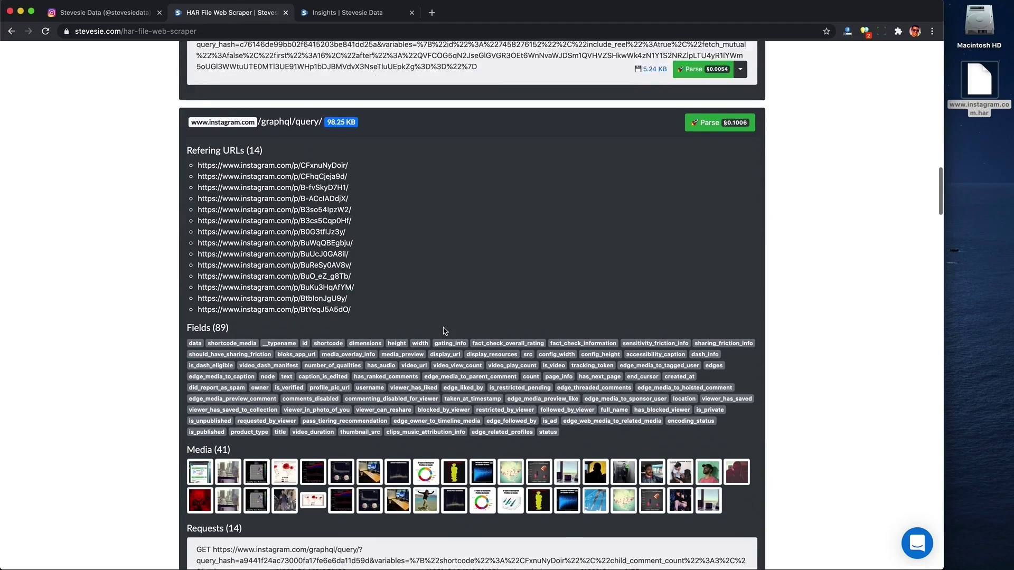
{"action": "scroll", "coordinate": [443, 330], "scroll_direction": "down", "scroll_amount": 2}
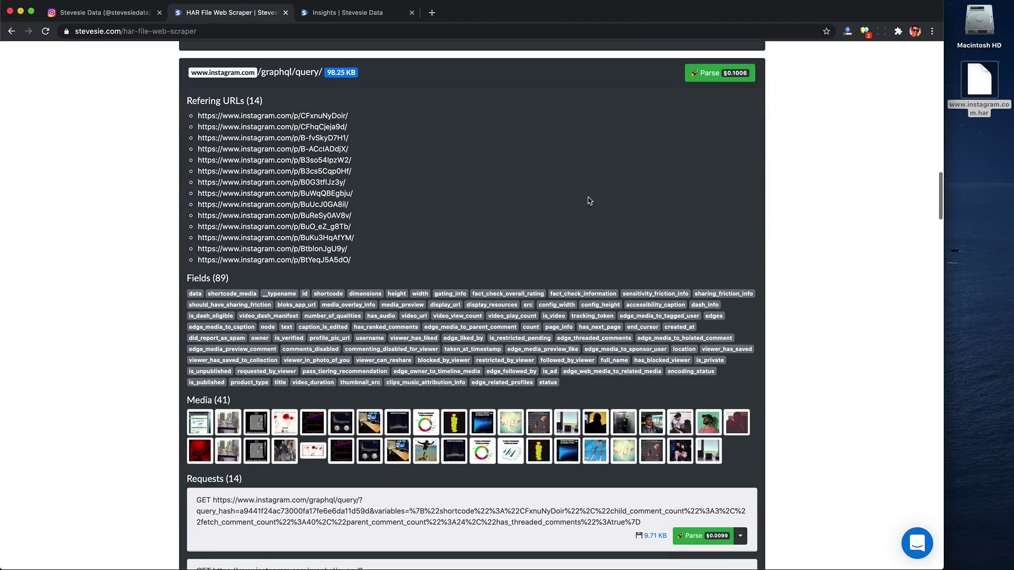
- Parse the post graphql/query response and show all 18 rows of the comments table
{"action": "left_click", "coordinate": [714, 77]}
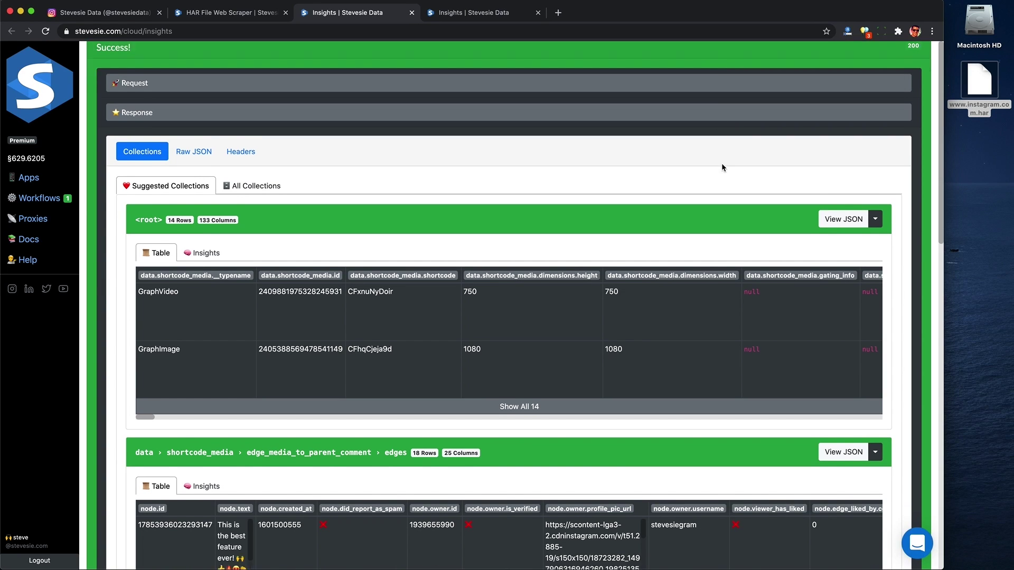
{"action": "scroll", "coordinate": [721, 163], "scroll_direction": "down", "scroll_amount": 5}
{"action": "scroll", "coordinate": [680, 255], "scroll_direction": "right", "scroll_amount": 15}
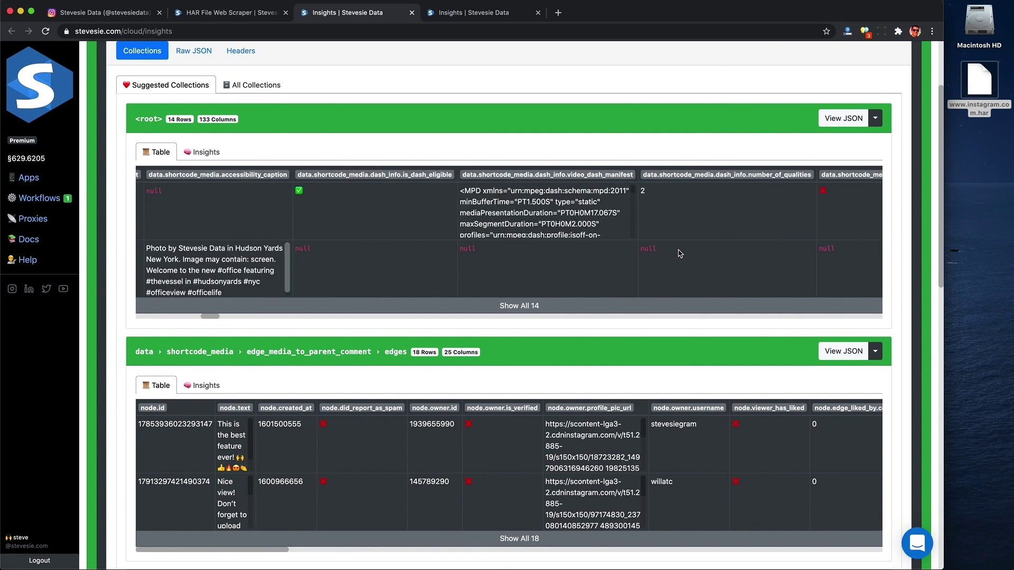
{"action": "left_click_drag", "start_coordinate": [319, 249], "coordinate": [464, 261]}
{"action": "scroll", "coordinate": [464, 264], "scroll_direction": "down", "scroll_amount": 4}
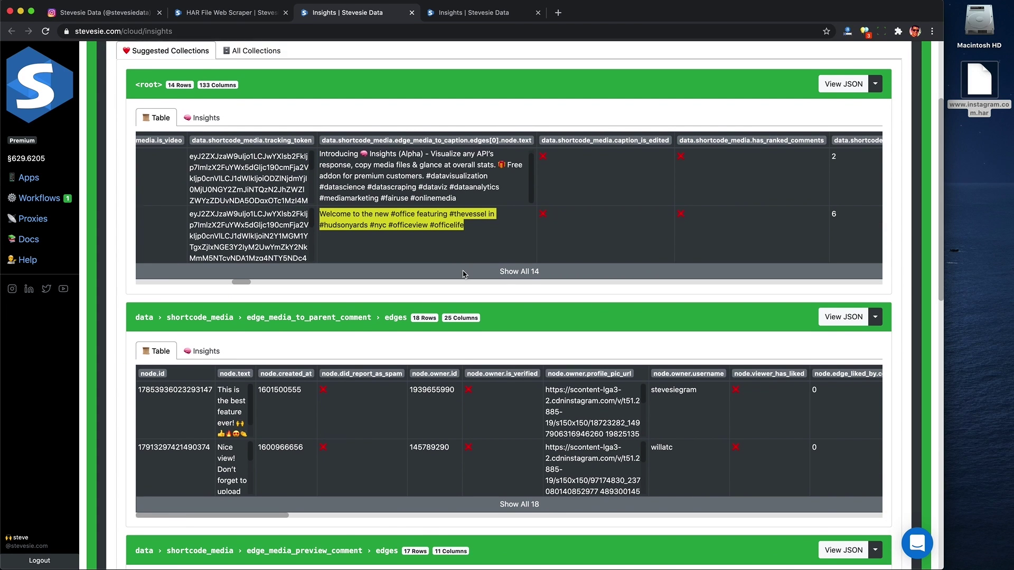
{"action": "scroll", "coordinate": [463, 231], "scroll_direction": "down", "scroll_amount": 5}
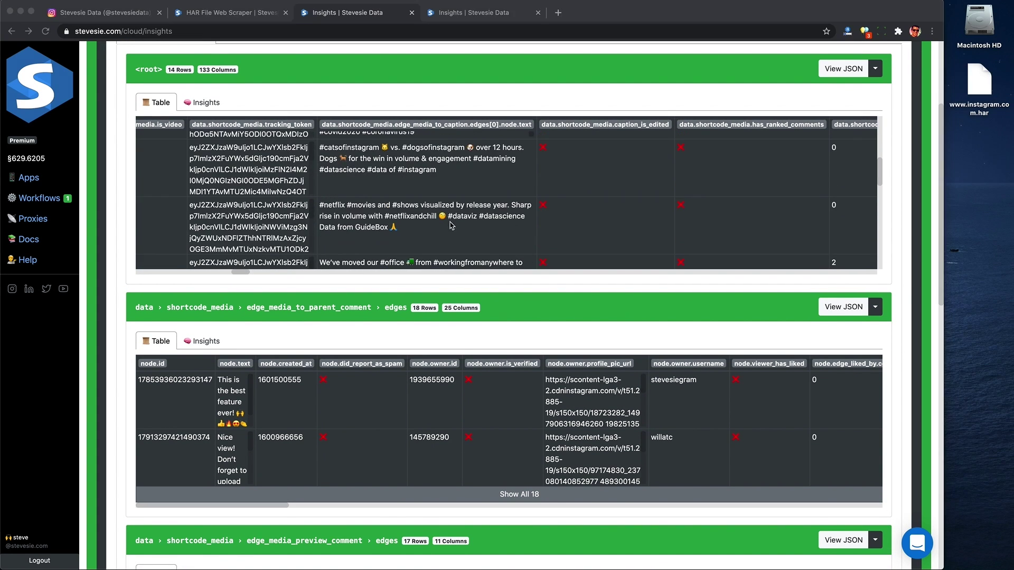
{"action": "scroll", "coordinate": [323, 290], "scroll_direction": "down", "scroll_amount": 2}
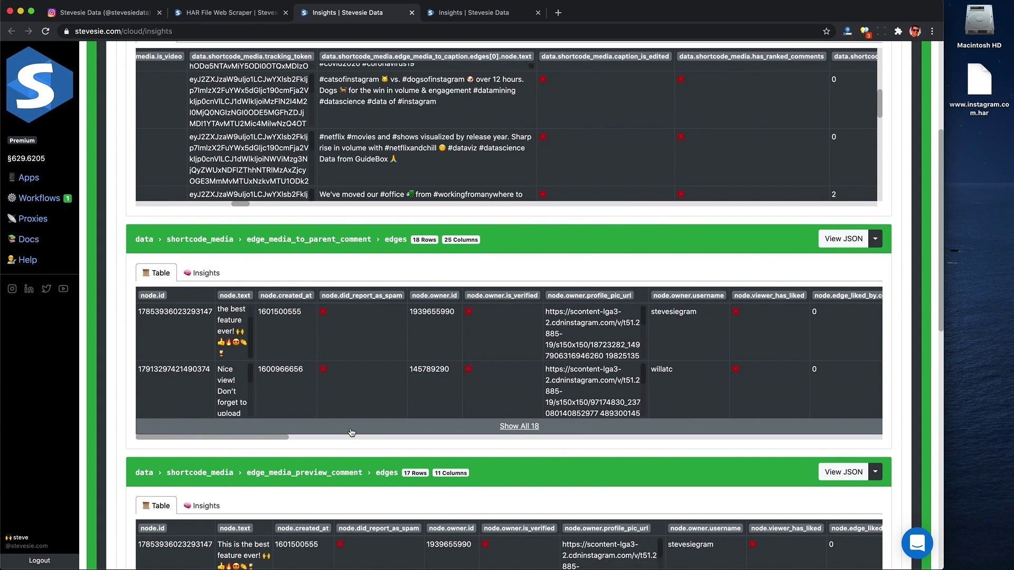
{"action": "left_click", "coordinate": [351, 432]}
{"action": "left_click_drag", "start_coordinate": [220, 364], "coordinate": [247, 388]}
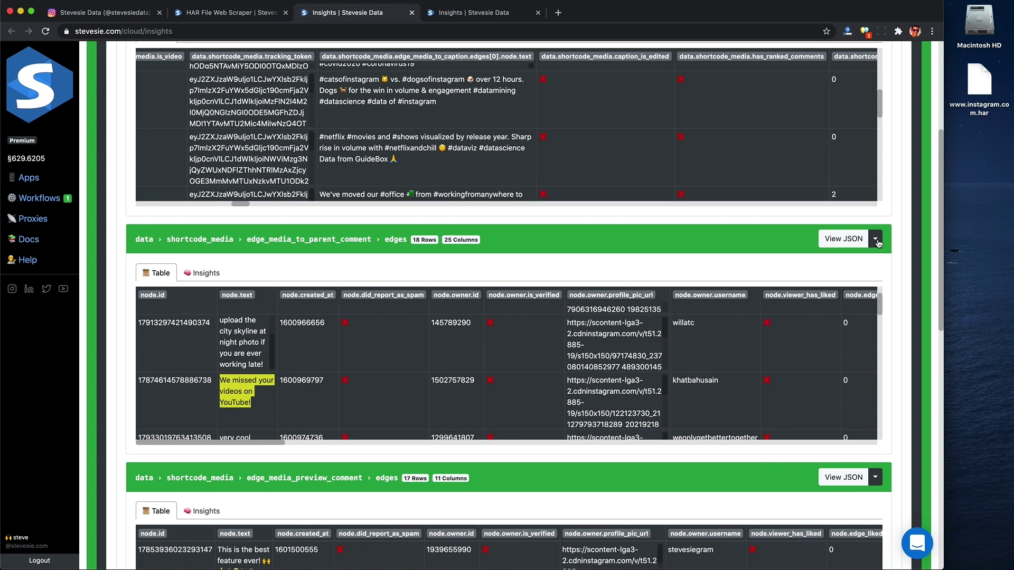
- Open the comments table as an Expanded CSV in Excel and widen shortcode column AE
{"action": "left_click", "coordinate": [839, 276]}
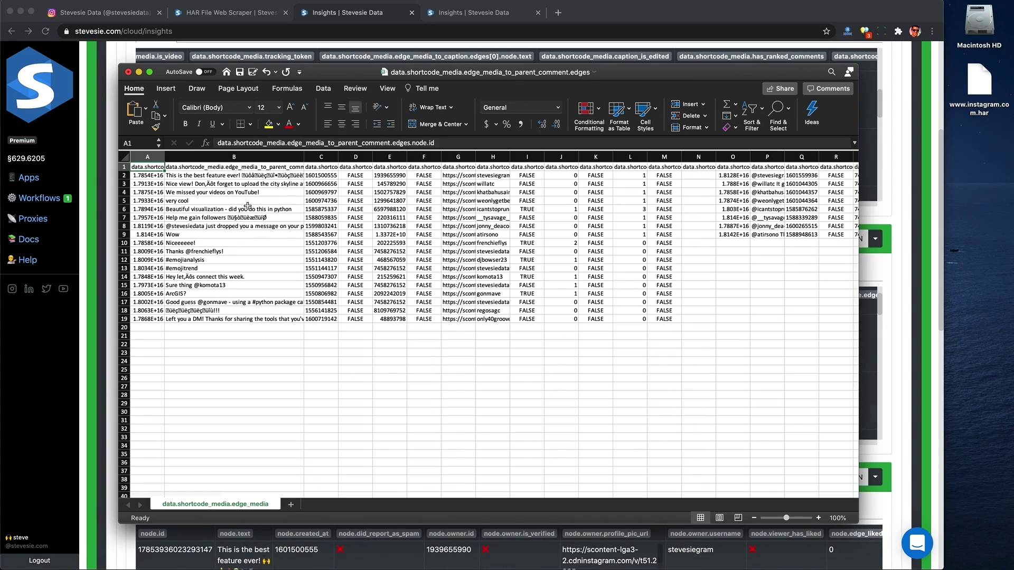
{"action": "left_click", "coordinate": [246, 158]}
{"action": "scroll", "coordinate": [408, 242], "scroll_direction": "right", "scroll_amount": 15}
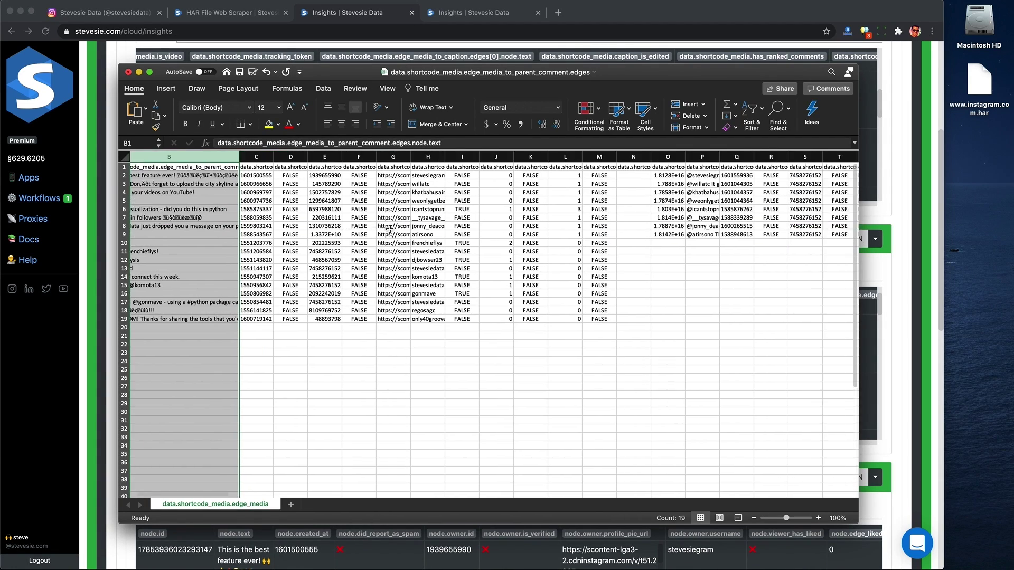
{"action": "scroll", "coordinate": [389, 229], "scroll_direction": "right", "scroll_amount": 8}
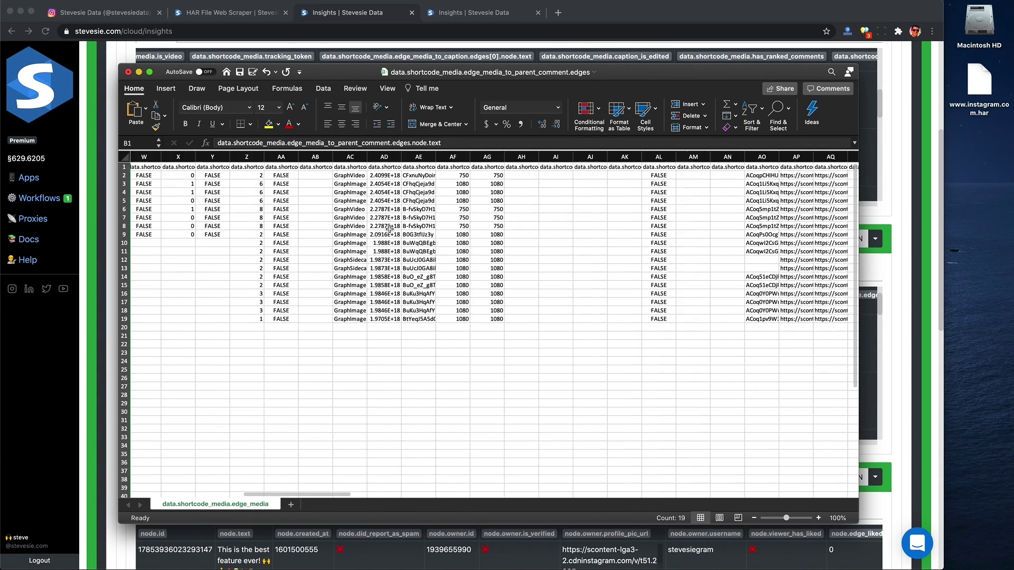
{"action": "left_click", "coordinate": [205, 156]}
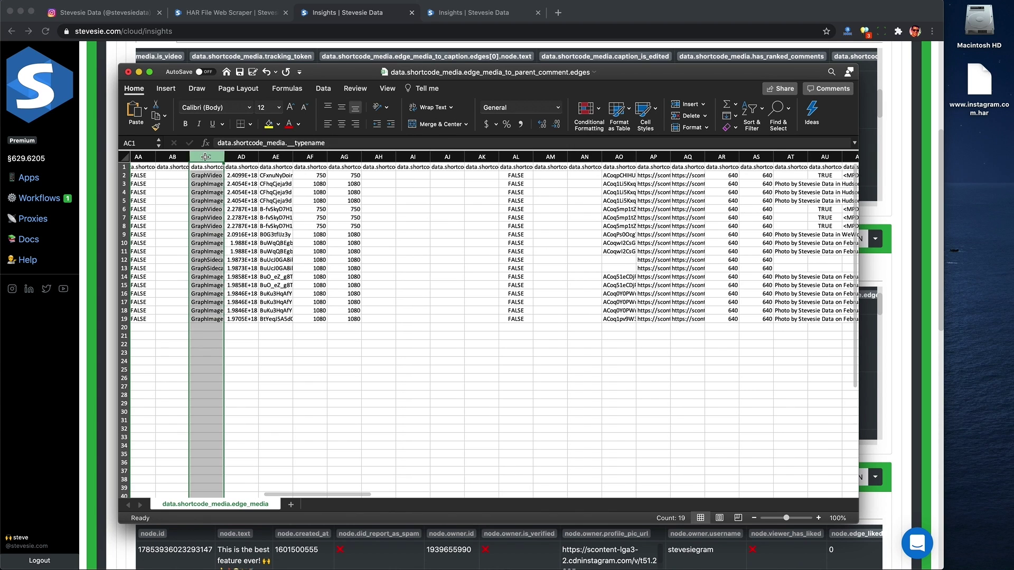
{"action": "left_click", "coordinate": [279, 156]}
{"action": "left_click_drag", "start_coordinate": [293, 152], "coordinate": [321, 152]}
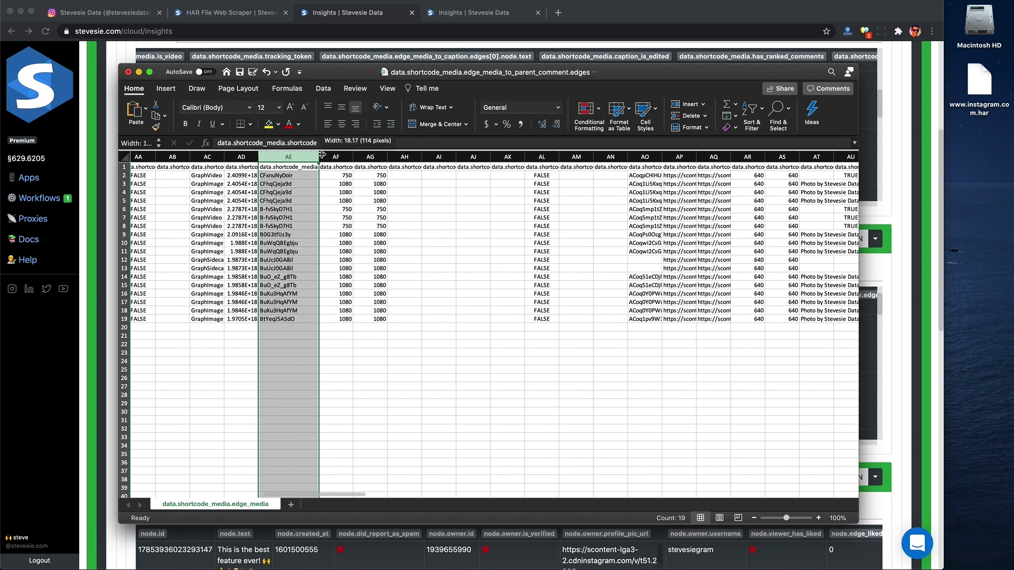